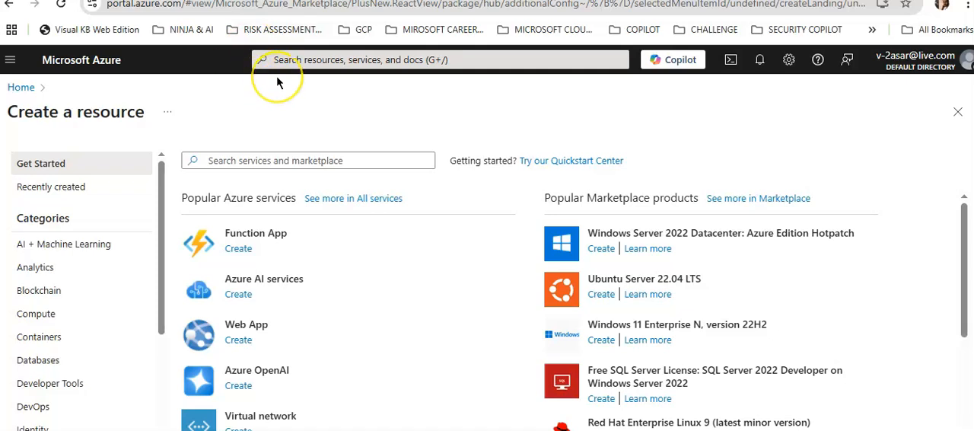
Step: Start creating an Azure AI services resource in the Pay-As-You-Go subscription and assign it to resource group testrgone
click(296, 158)
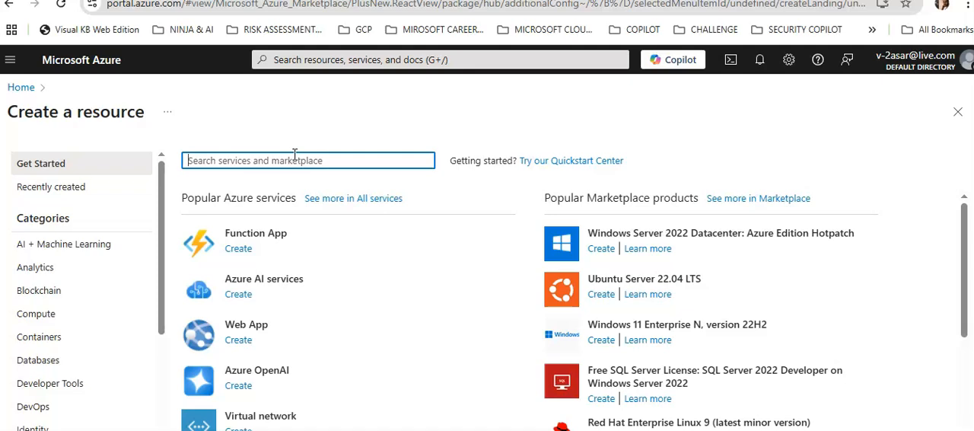
click(253, 298)
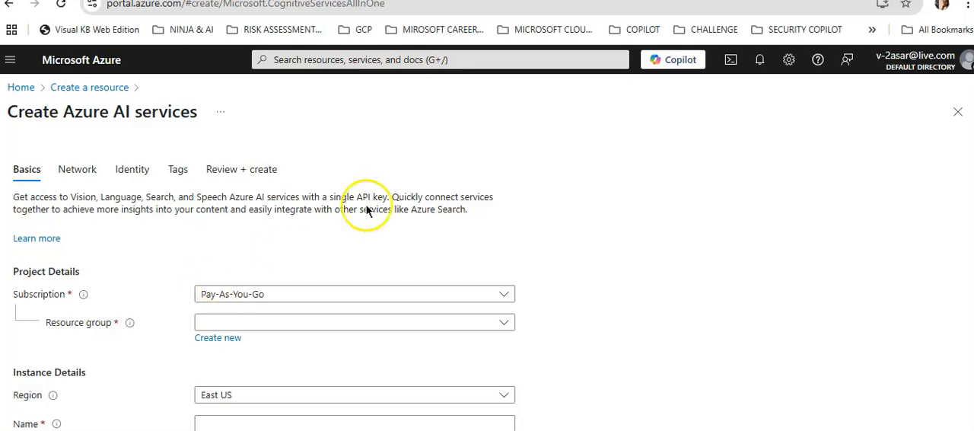
scroll(753, 284, down, 1)
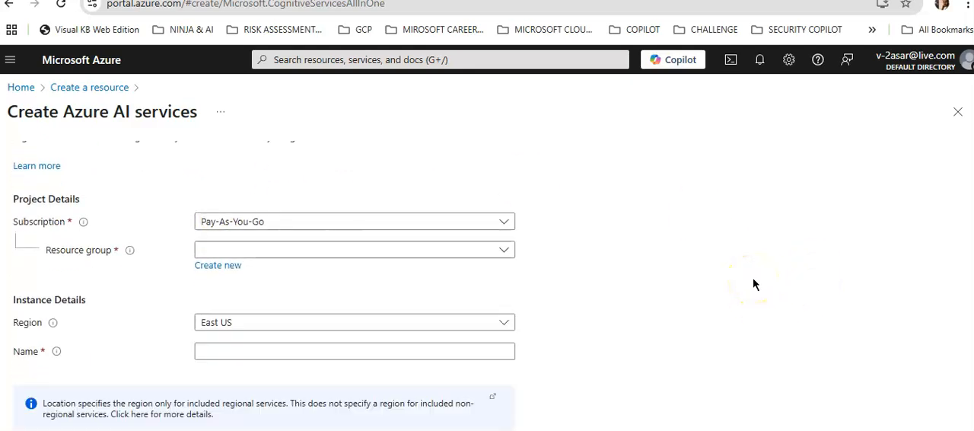
click(219, 256)
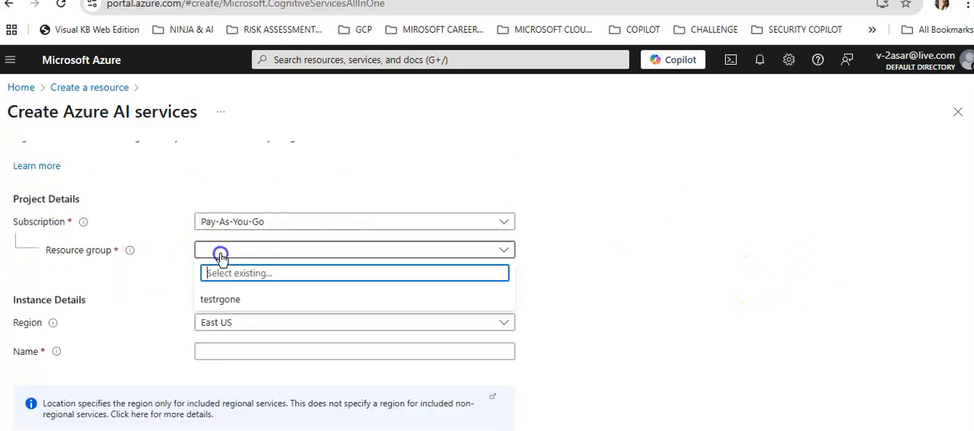
click(223, 300)
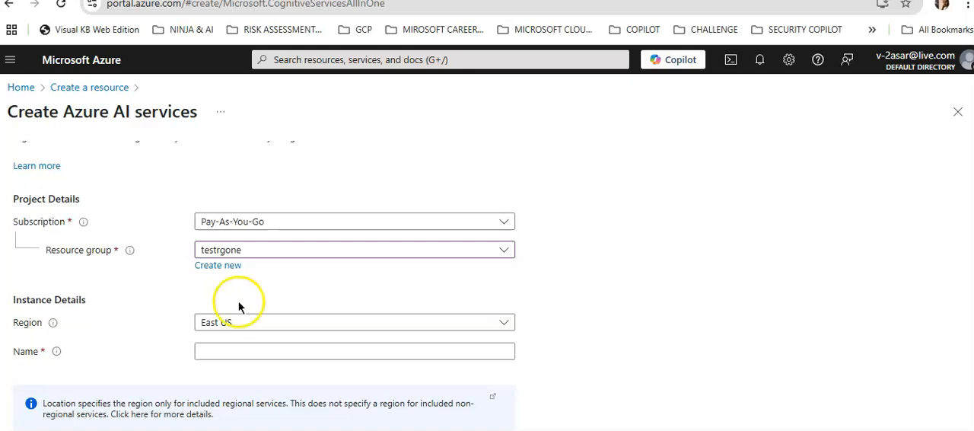
scroll(238, 304, down, 2)
click(233, 179)
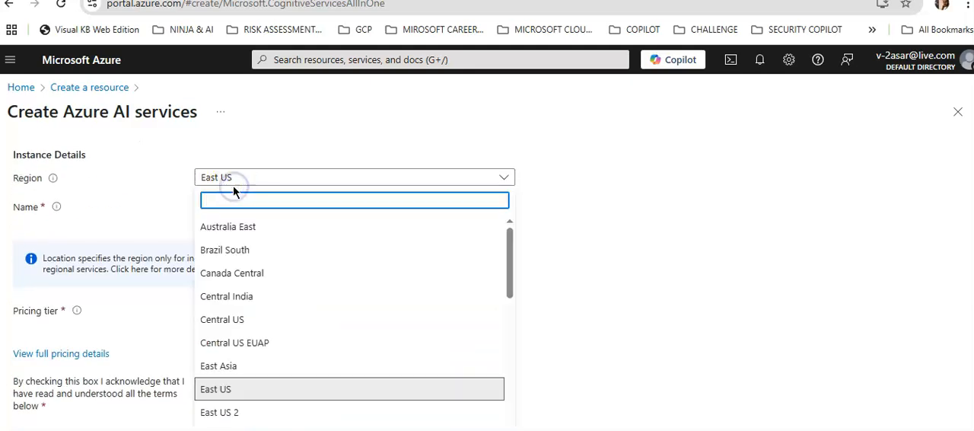
text(india)
Step: Name the Azure AI services instance TEST-AAI-ASAR
click(228, 280)
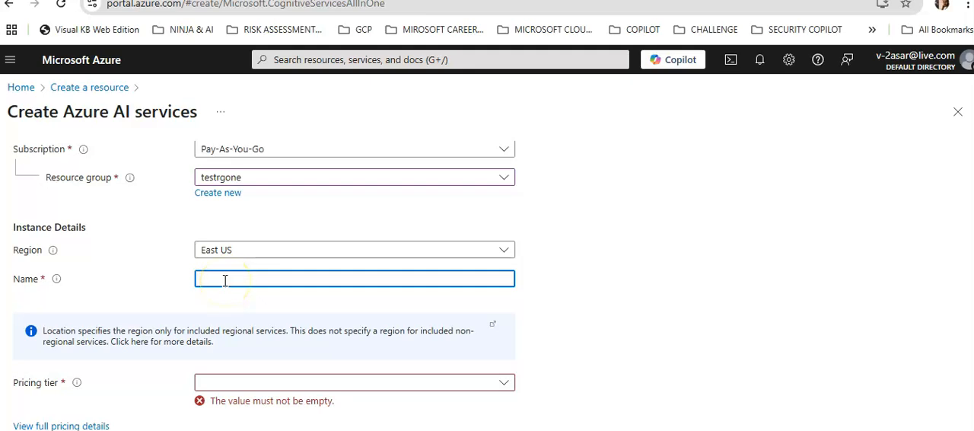
text(TEST-AZURE)
key(BackSpace)
key(BackSpace)
key(BackSpace)
key(BackSpace)
key(BackSpace)
text(AAI-ASAR)
Step: Set the pricing tier to Standard S0 and acknowledge the service terms
scroll(509, 275, down, 2)
click(320, 242)
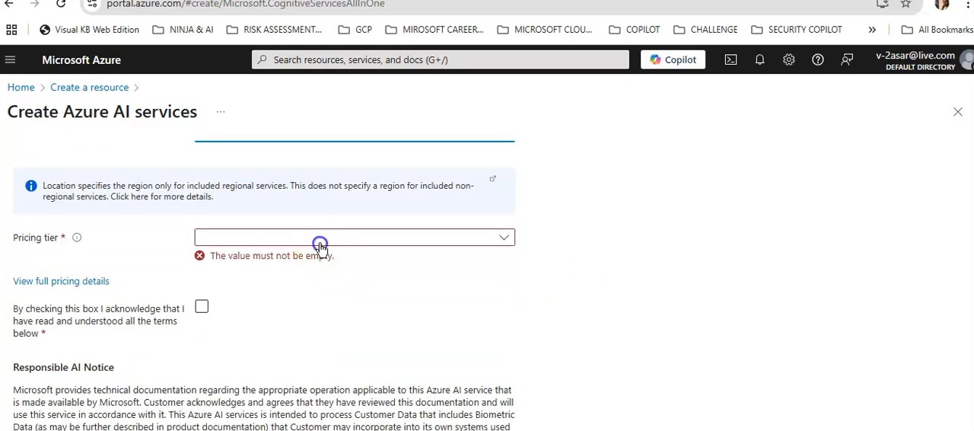
click(236, 259)
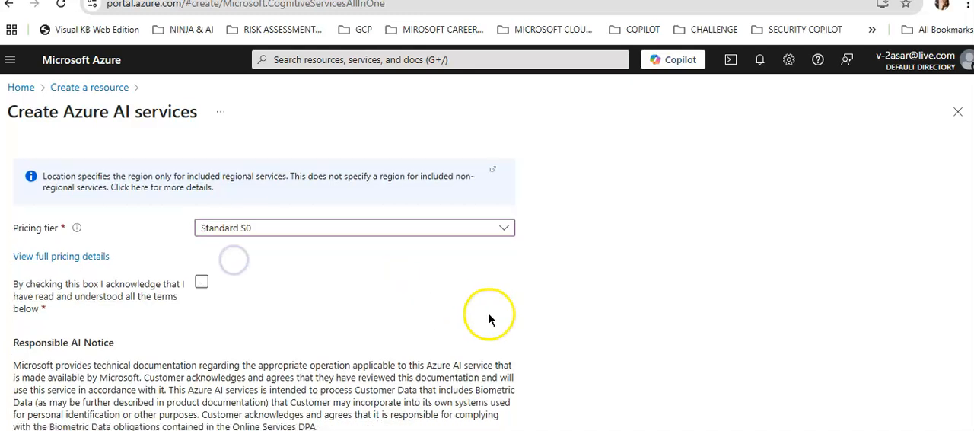
scroll(489, 319, down, 1)
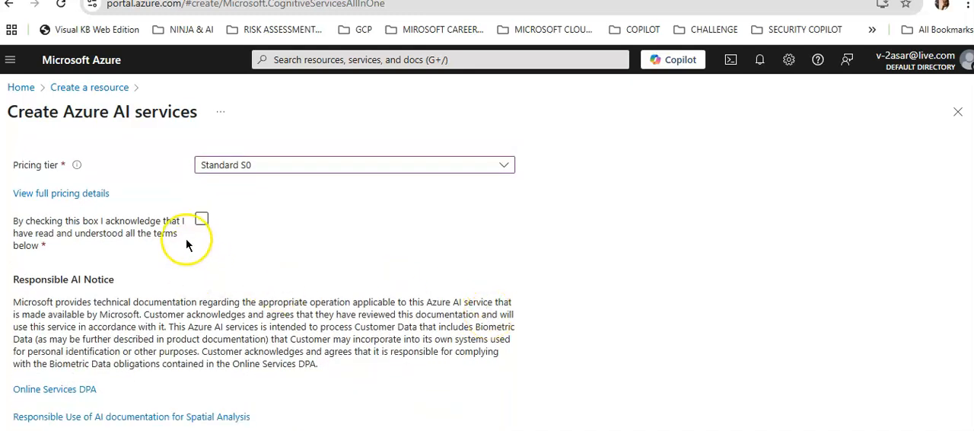
click(201, 219)
Step: Accept the default network, identity and tag settings and deploy the Azure AI services resource
scroll(423, 240, down, 1)
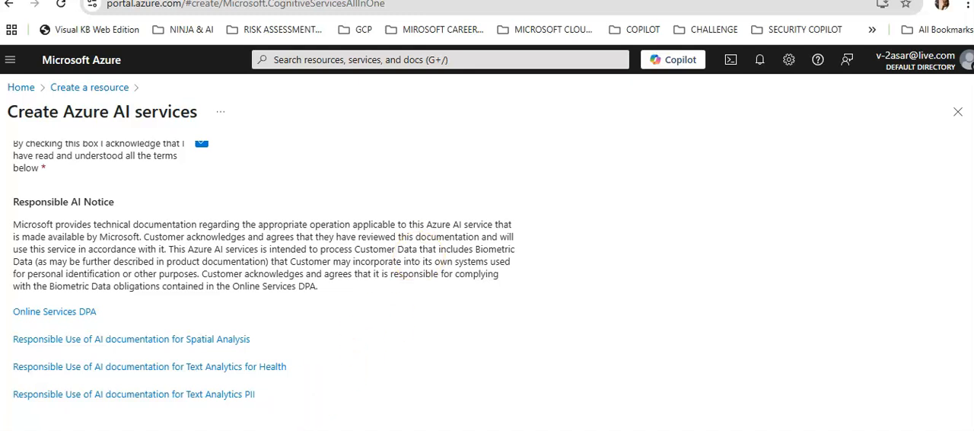
click(114, 430)
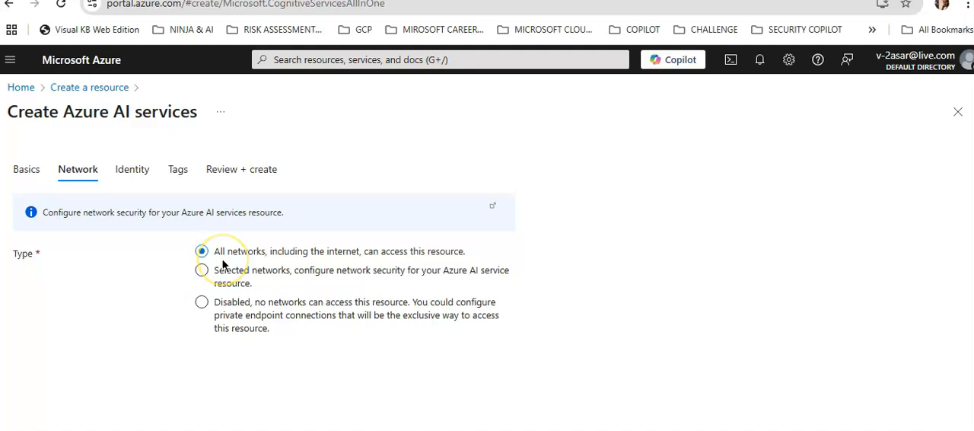
click(193, 429)
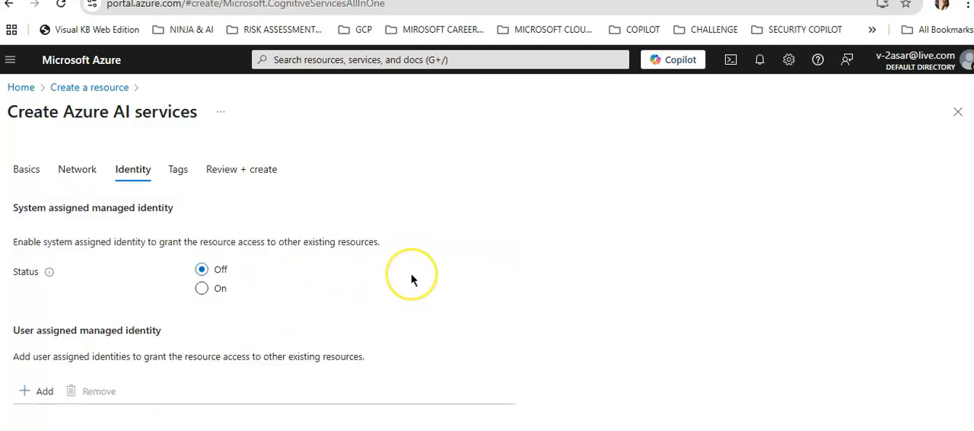
scroll(411, 279, down, 1)
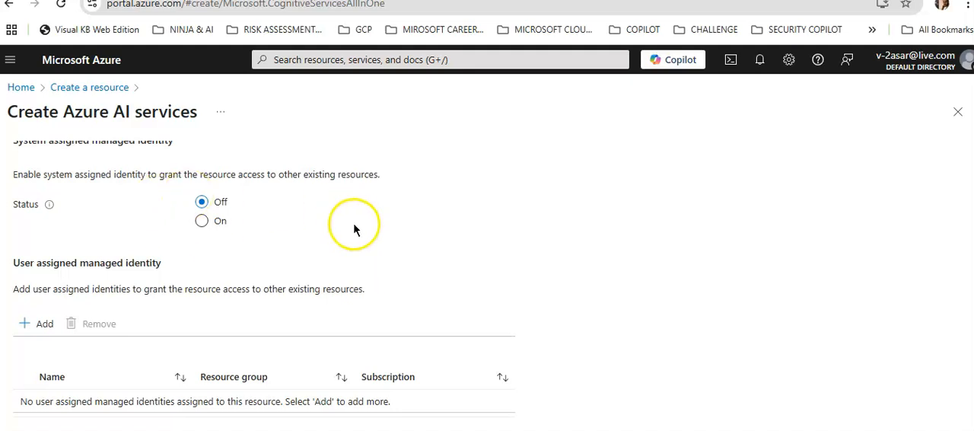
click(156, 428)
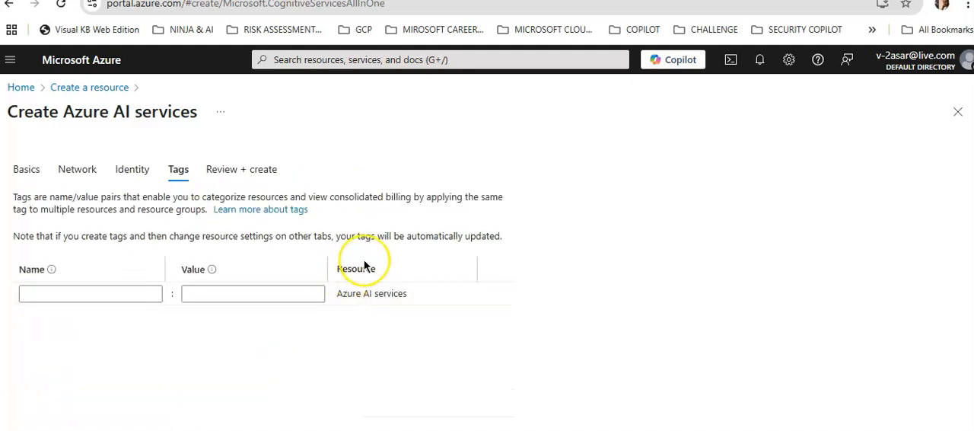
click(320, 424)
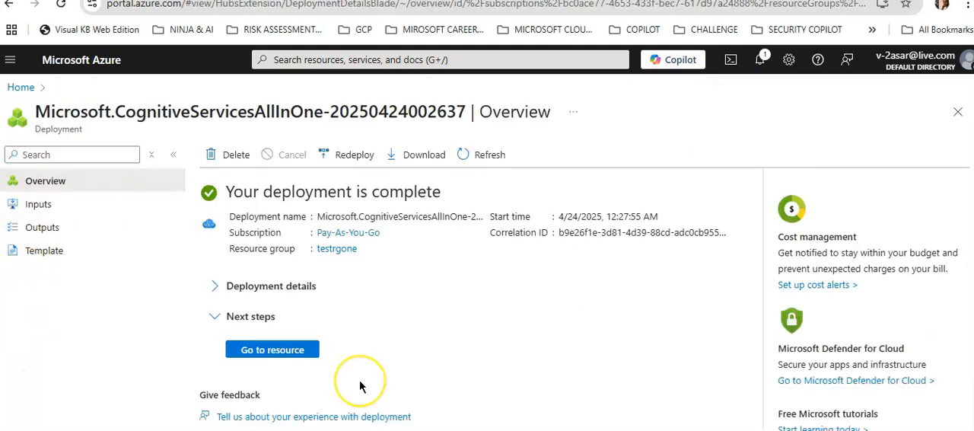
Step: Open the deployed TEST-AAI-ASAR resource from the testrgone resource group
click(307, 348)
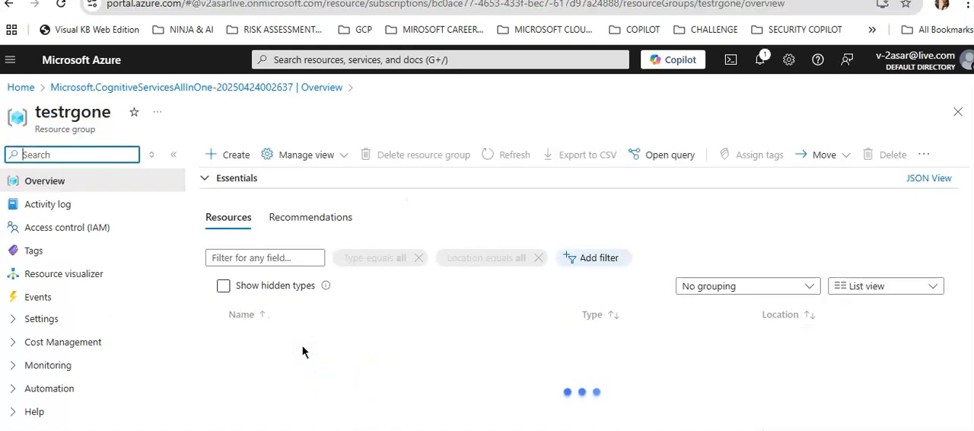
click(297, 349)
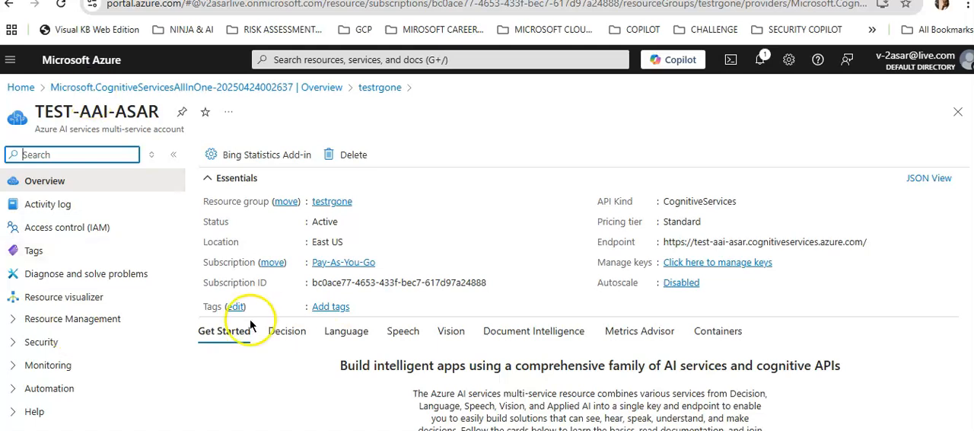
click(499, 425)
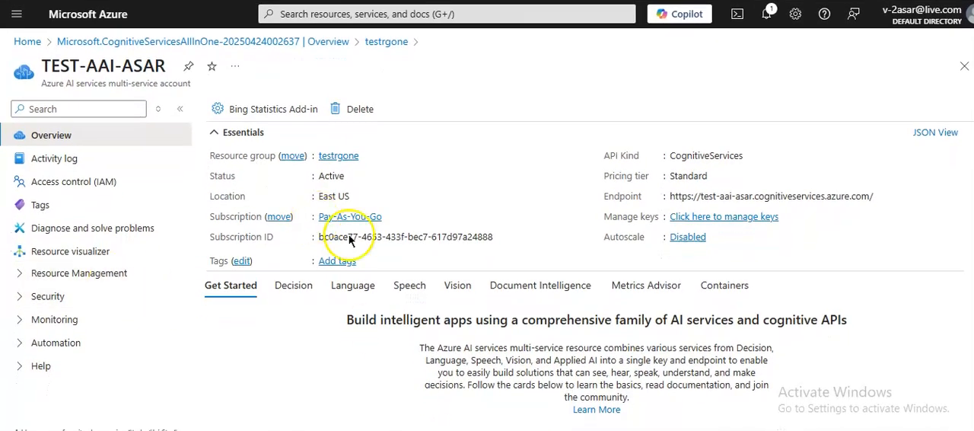
Step: Look through the resource's security and resource management options and open its networking settings
click(22, 297)
scroll(319, 335, down, 2)
scroll(197, 289, up, 1)
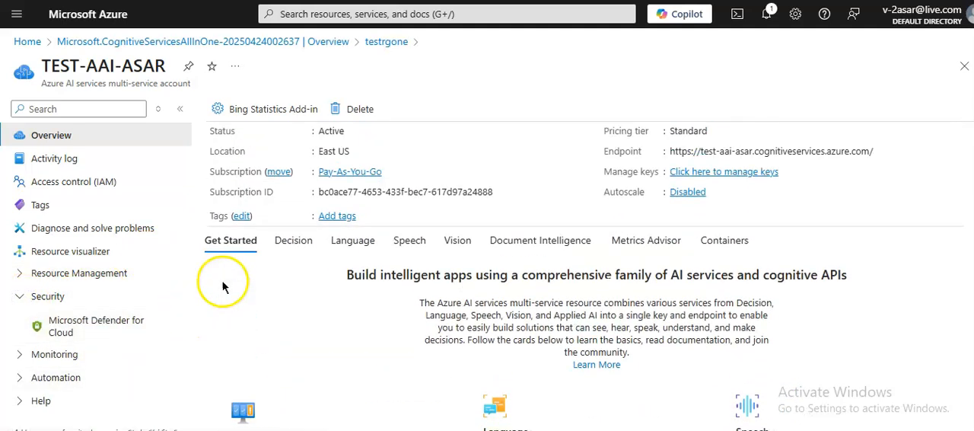
scroll(223, 287, up, 1)
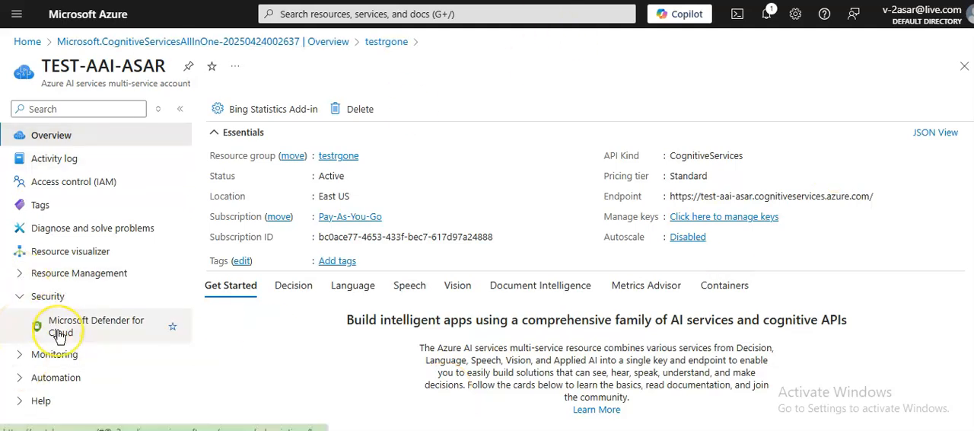
click(20, 276)
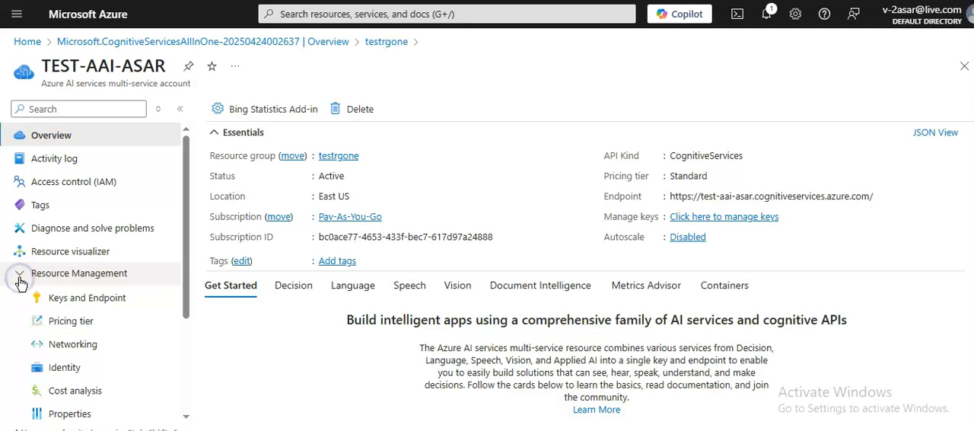
scroll(45, 275, down, 1)
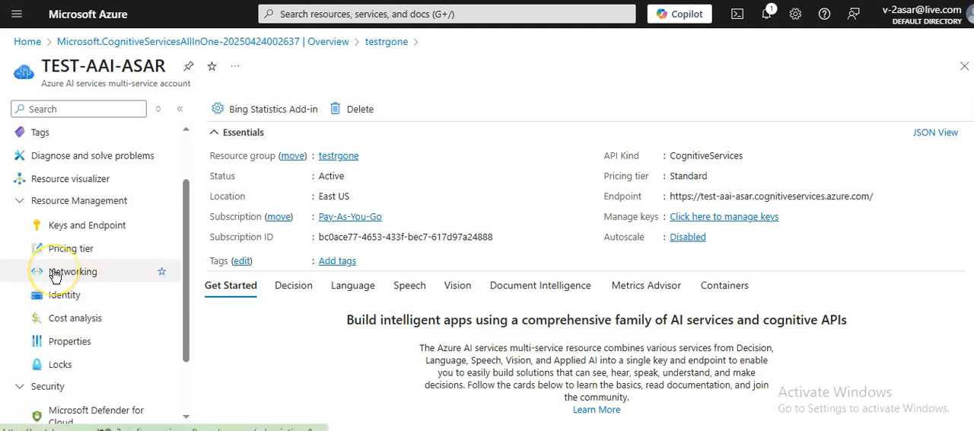
click(55, 274)
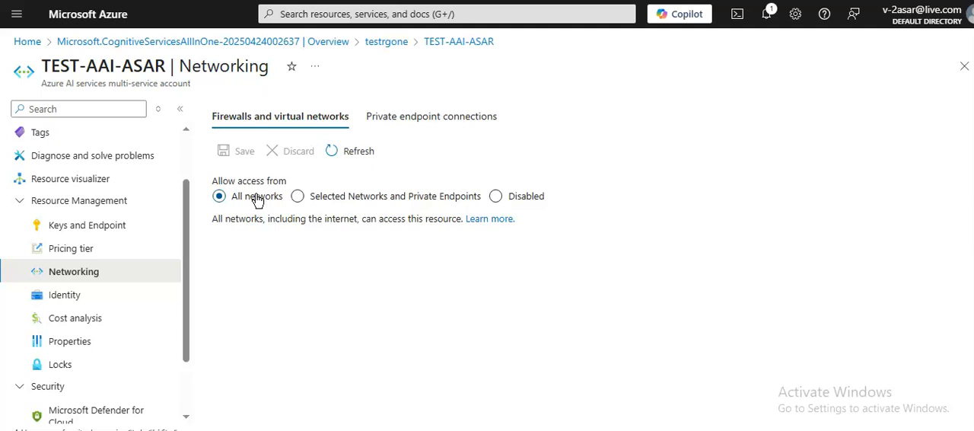
Step: Limit access to the AI services account to Selected Networks and Private Endpoints
click(391, 199)
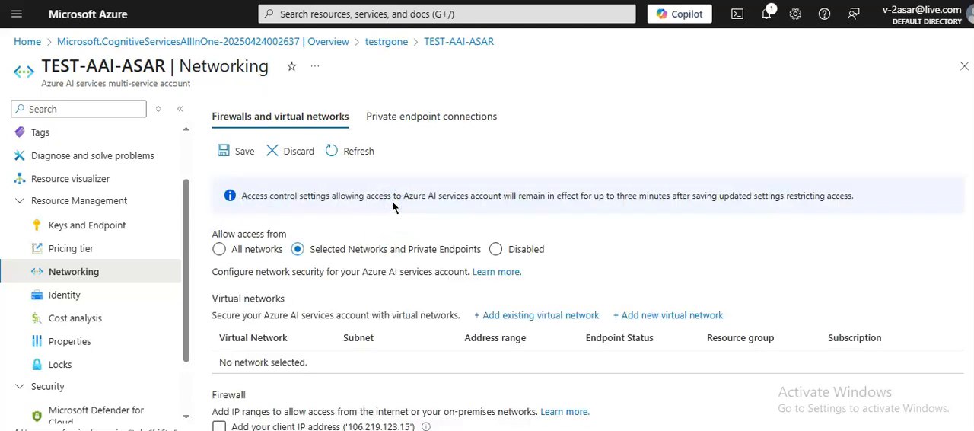
scroll(685, 198, down, 1)
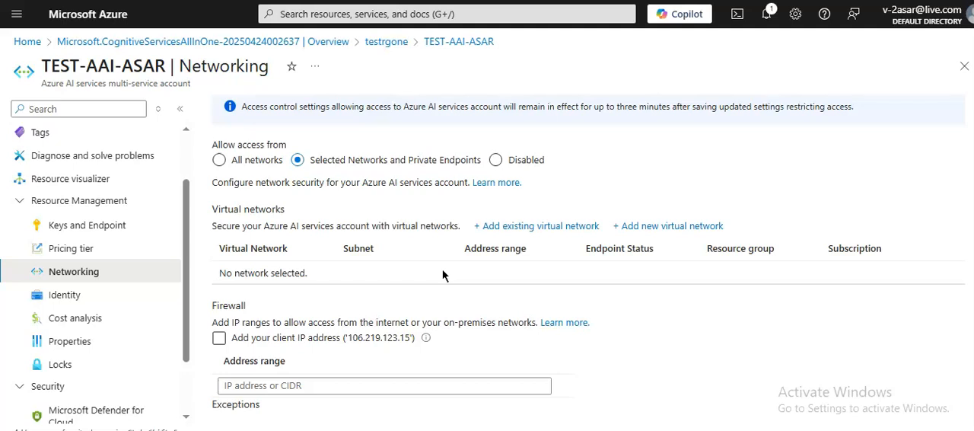
click(256, 150)
click(374, 193)
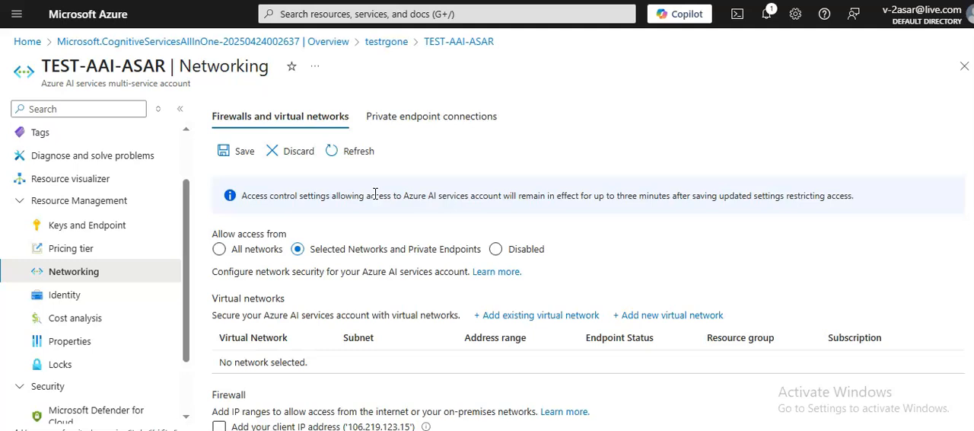
Step: Begin adding a new virtual network for the account and name it con-vnet
scroll(418, 220, down, 1)
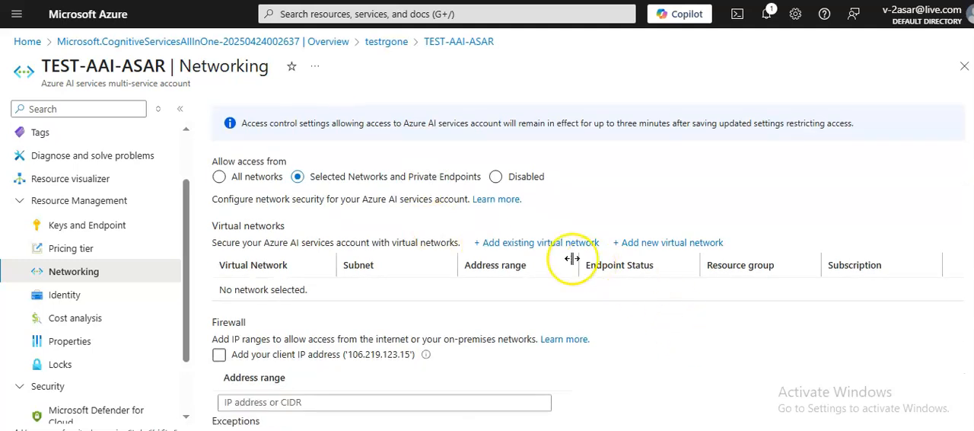
click(683, 250)
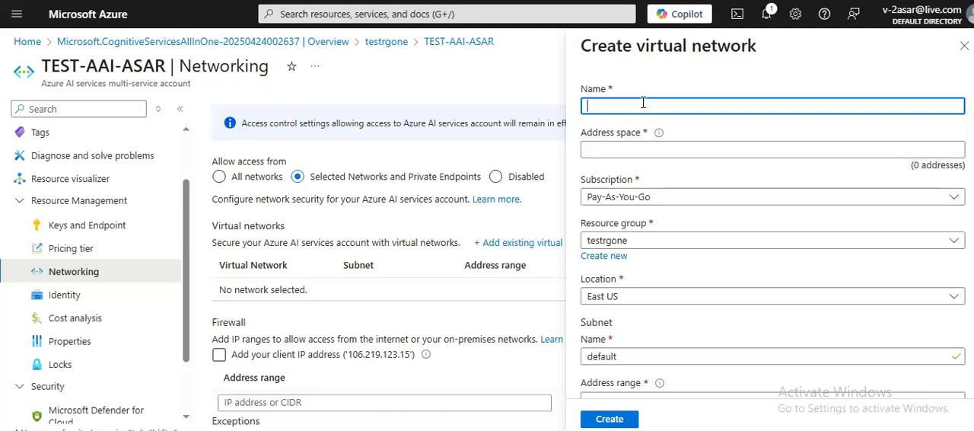
text(contoso)
key(BackSpace)
key(BackSpace)
key(BackSpace)
key(BackSpace)
key(BackSpace)
key(BackSpace)
key(BackSpace)
text(con)
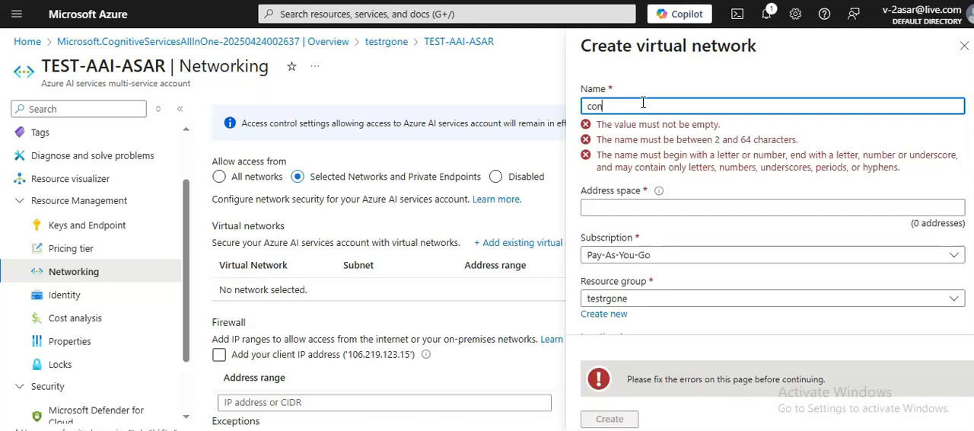
text(-vnet)
Step: Set the new virtual network's address space to 10.0.0.0/24
click(636, 147)
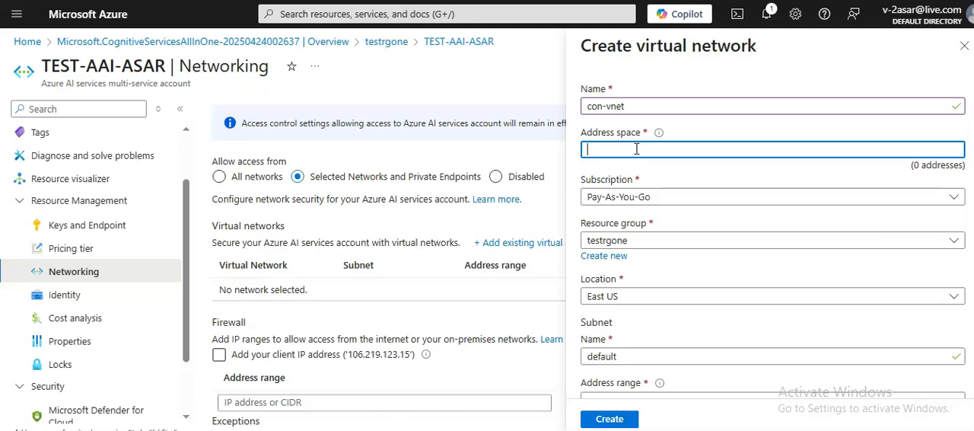
text(10.0.0.1)
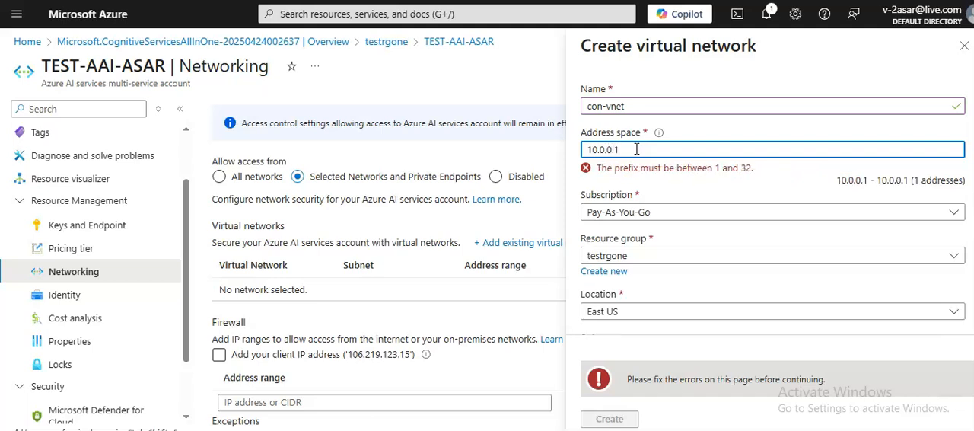
key(BackSpace)
text(0)
key(BackSpace)
text(2)
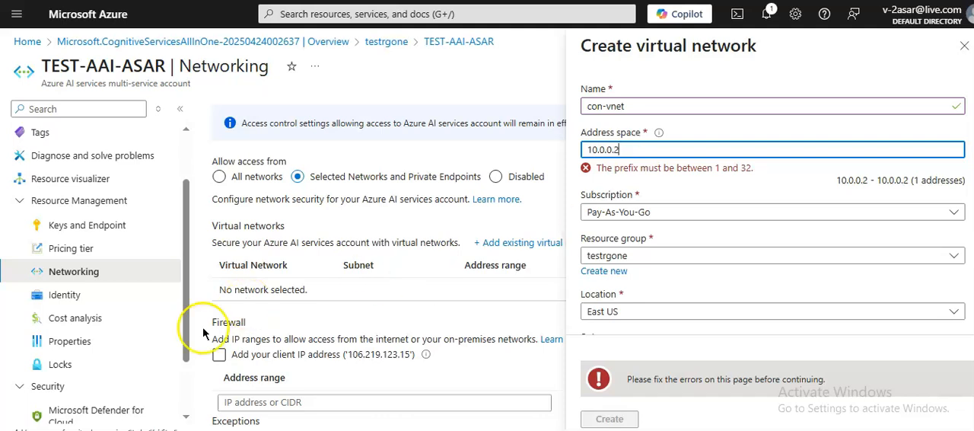
key(BackSpace)
text(0/24)
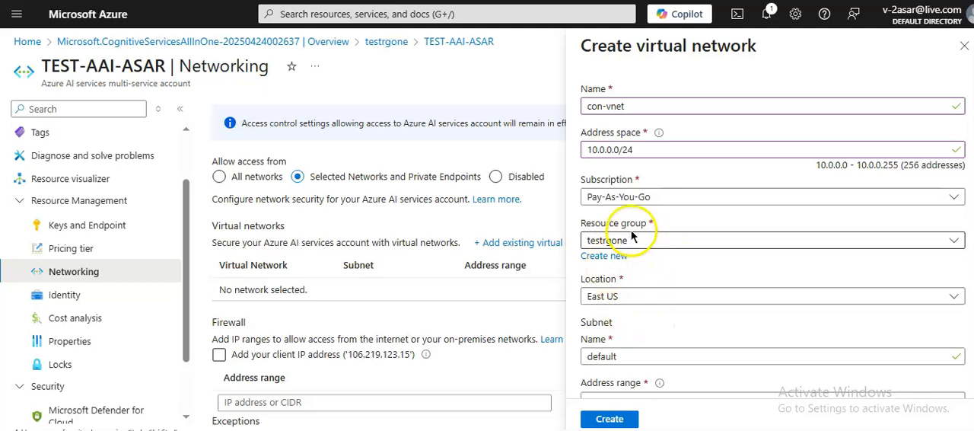
Step: Set the default subnet's address range to 10.0.0.0/25 and keep DDoS protection at Basic
scroll(772, 239, down, 1)
scroll(970, 378, down, 3)
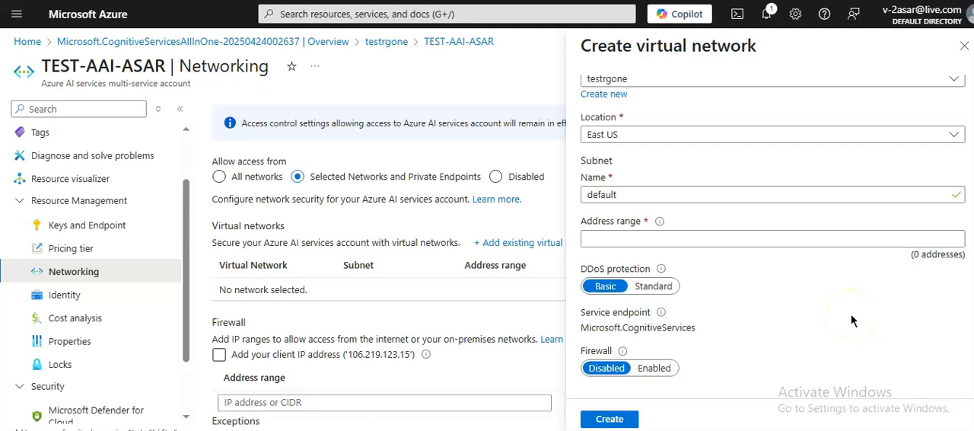
mouse_move(659, 222)
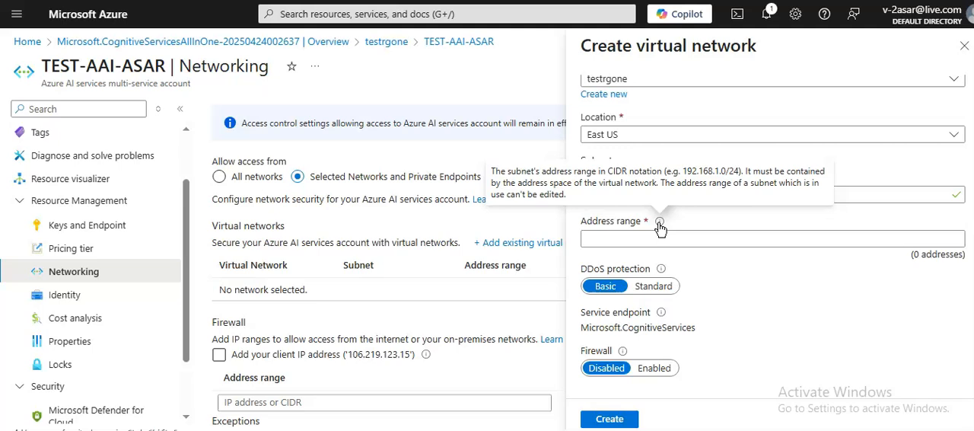
click(855, 335)
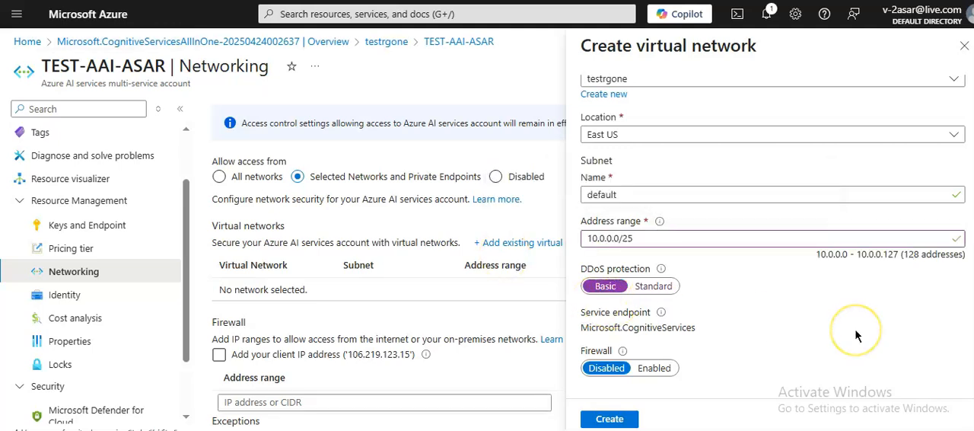
click(730, 284)
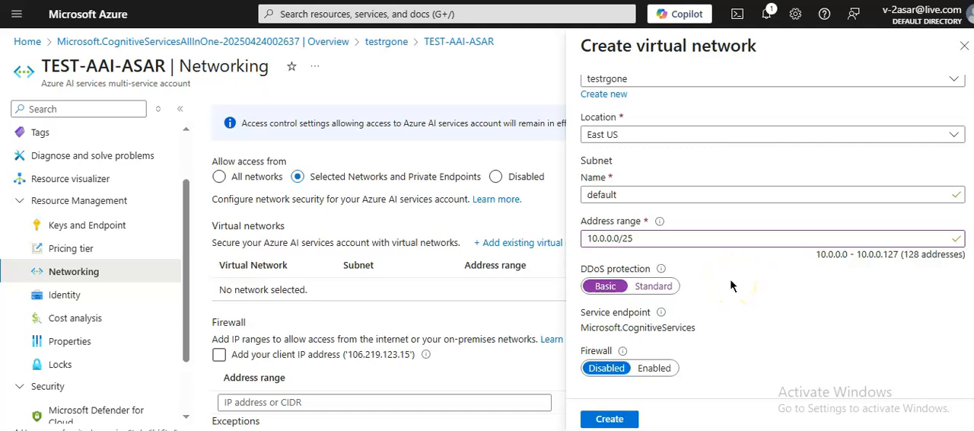
click(662, 272)
click(655, 368)
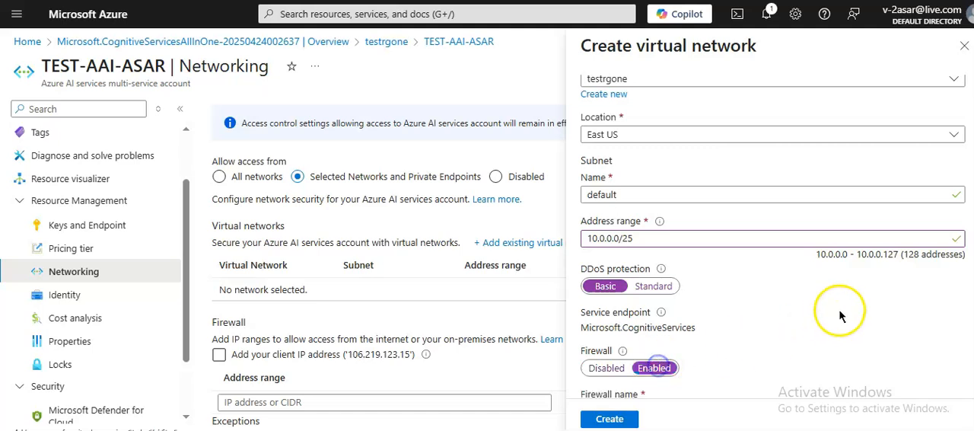
scroll(843, 312, down, 2)
scroll(843, 312, down, 1)
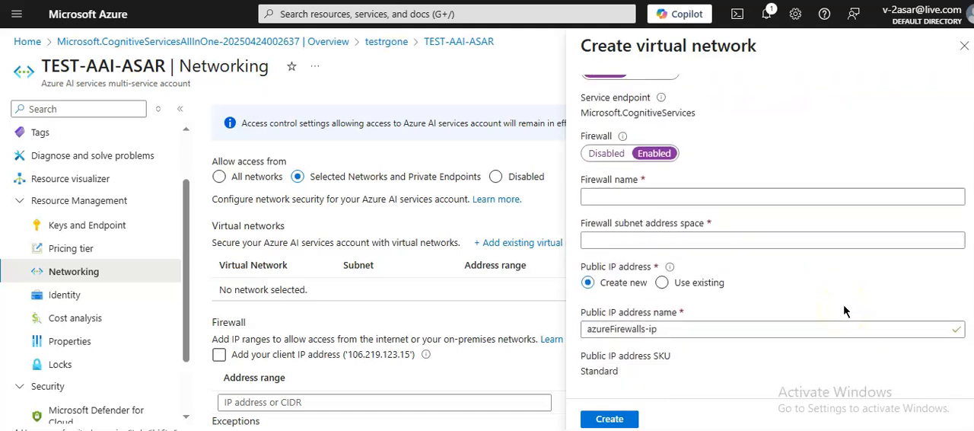
click(870, 310)
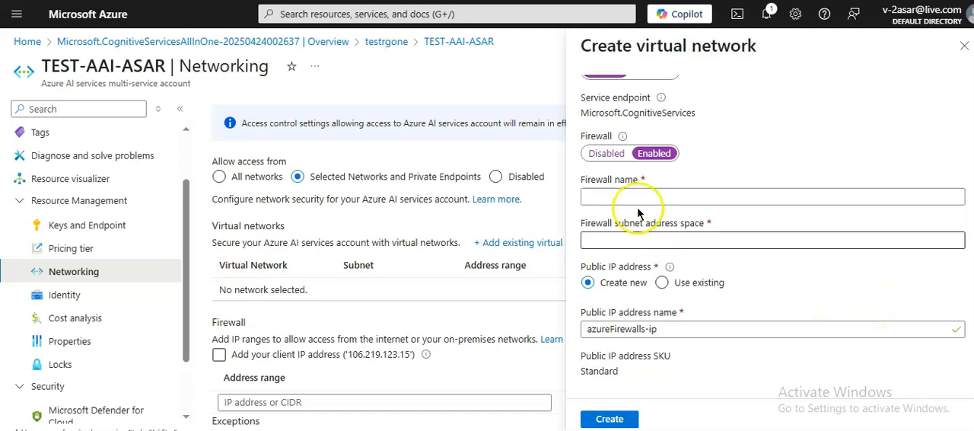
click(598, 153)
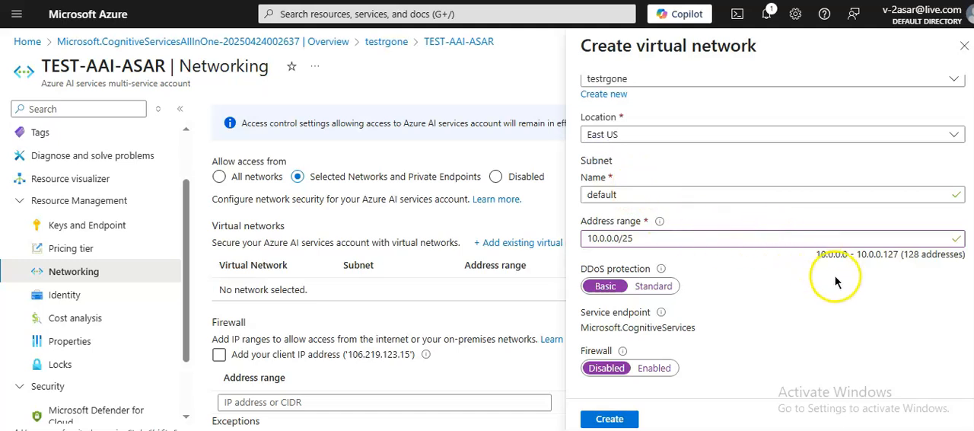
Step: Create the con-vnet virtual network and save the AI services account's firewall and virtual network settings
click(609, 419)
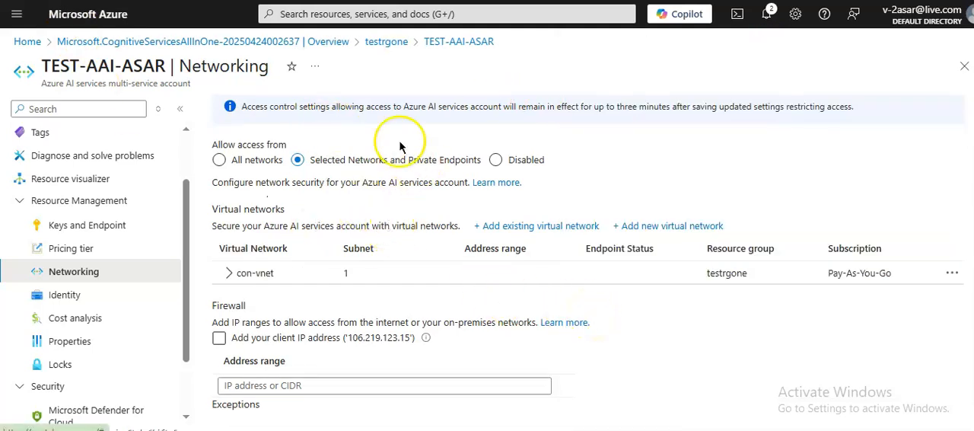
scroll(588, 263, up, 2)
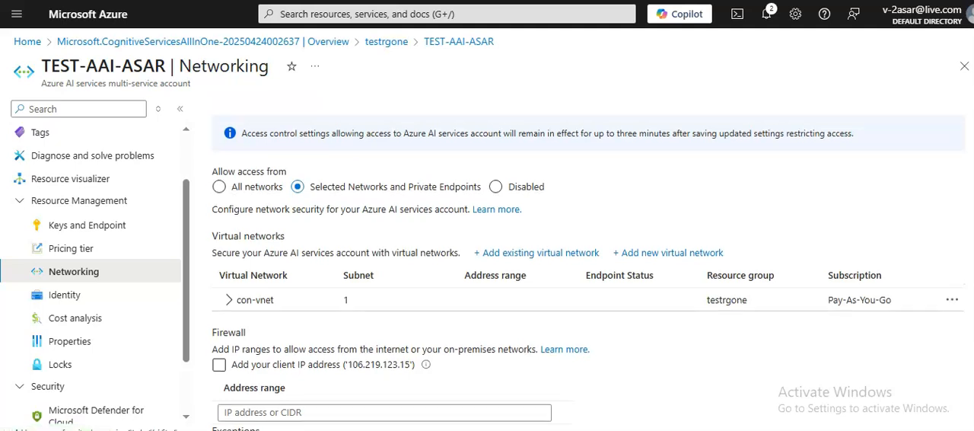
click(225, 151)
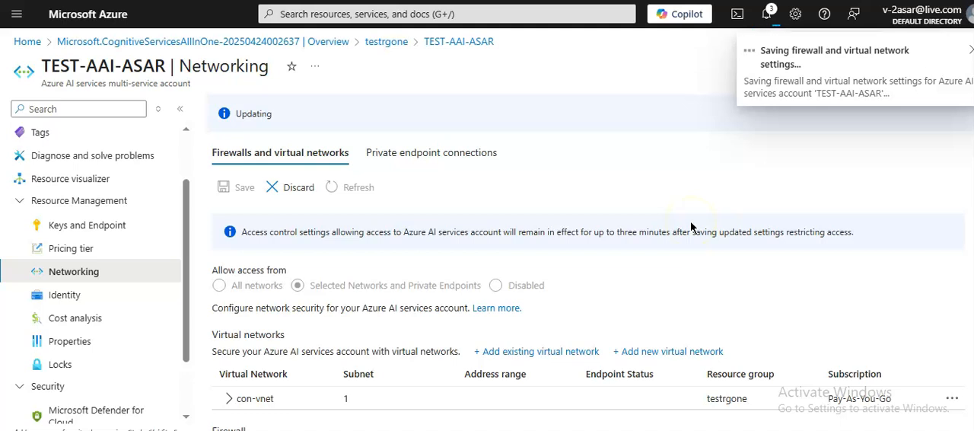
click(766, 14)
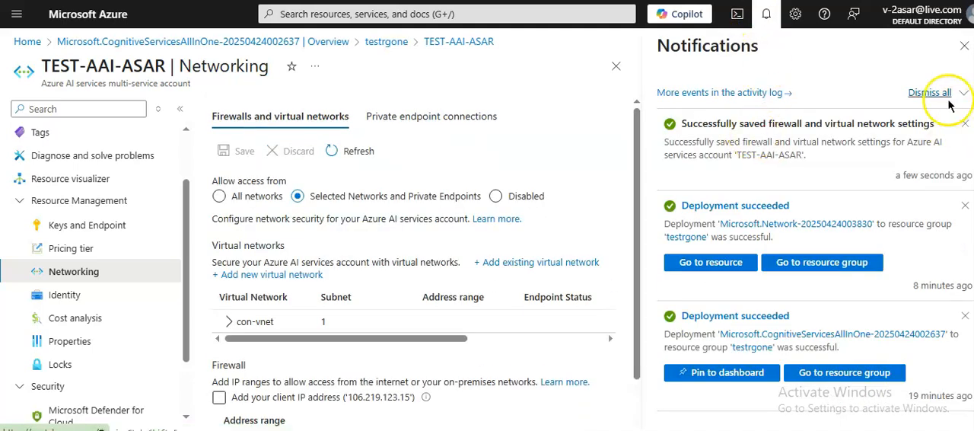
click(964, 45)
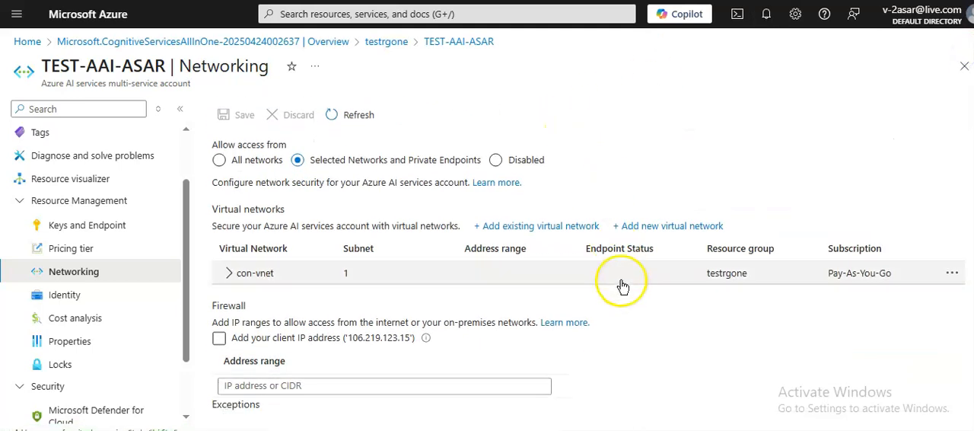
click(358, 150)
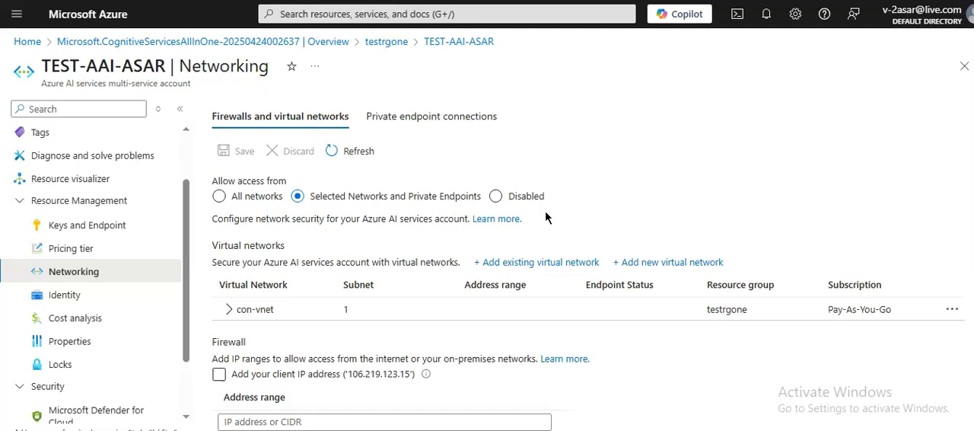
Step: Start a new private endpoint for the AI services account in the testrgone resource group and name it aaipvtendpoint
click(420, 115)
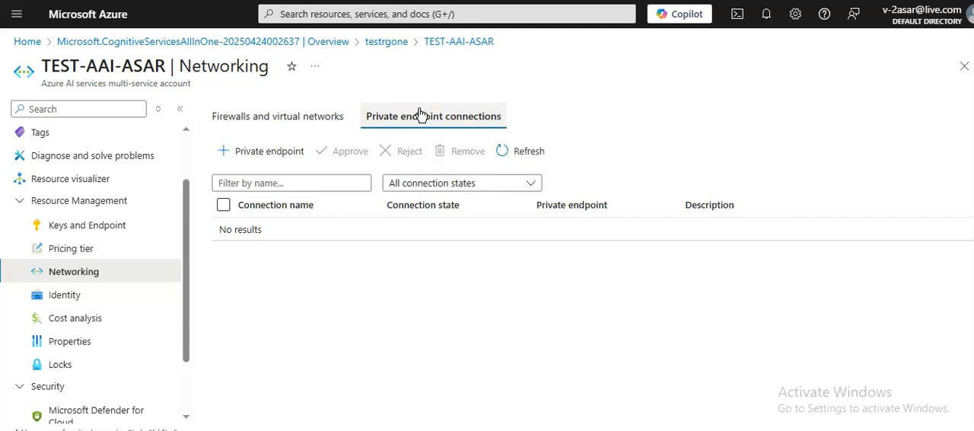
click(398, 122)
click(272, 152)
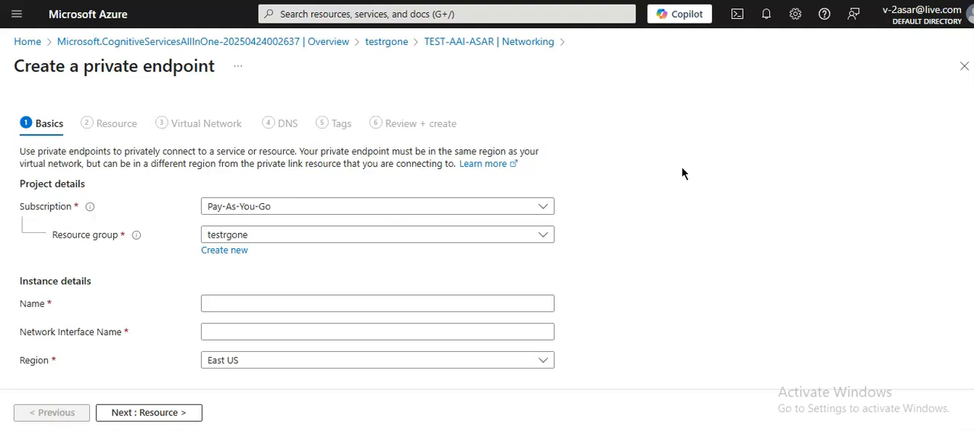
click(435, 80)
click(232, 306)
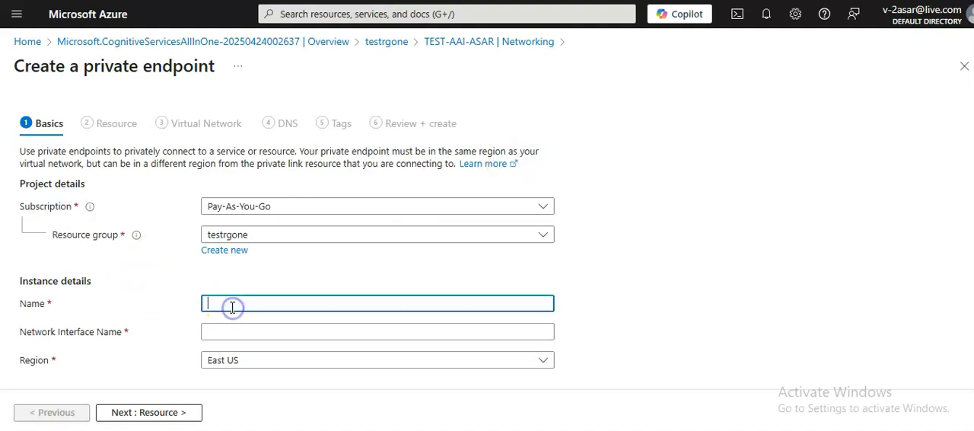
text(aaipvtendpoint)
click(163, 411)
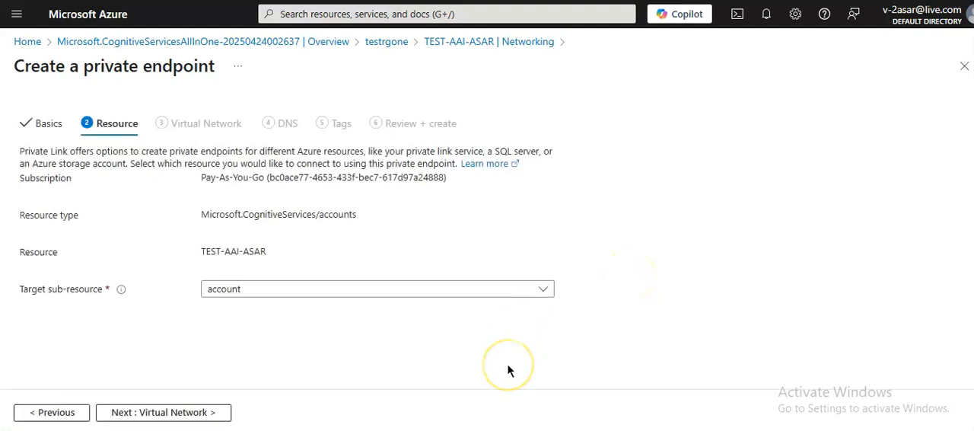
Step: Choose account as the private endpoint's target sub-resource and continue to its virtual network settings
click(288, 291)
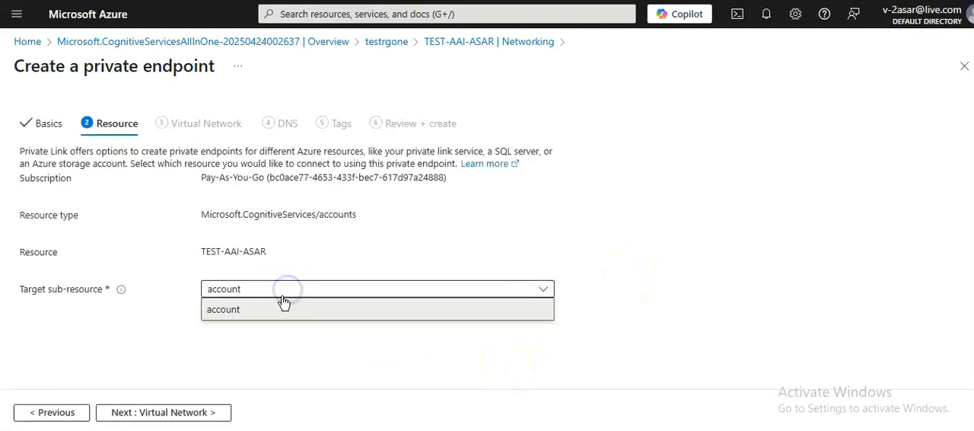
click(282, 308)
drag(204, 215, 380, 219)
triple_click(276, 250)
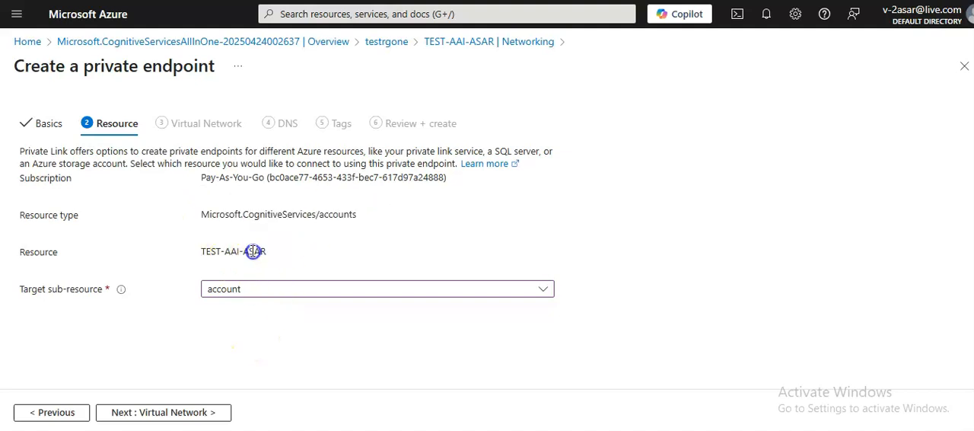
click(168, 414)
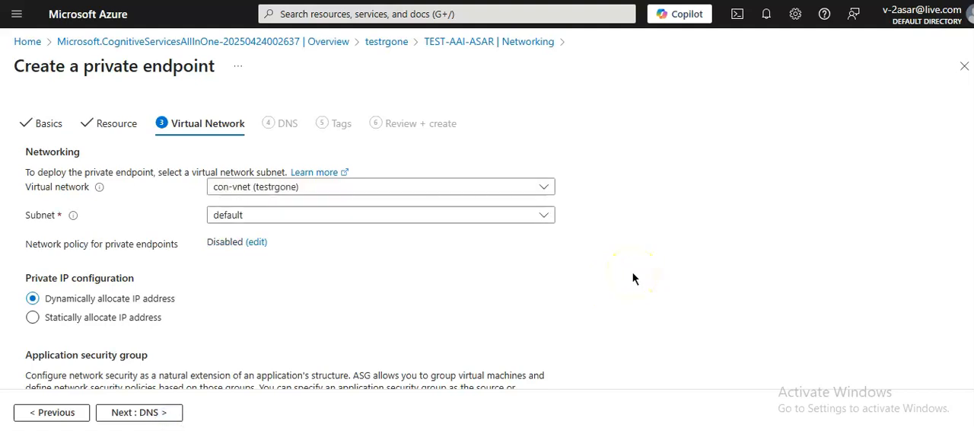
Step: Place the private endpoint in con-vnet's default subnet with dynamic IP allocation and continue to its DNS settings
click(543, 188)
click(543, 187)
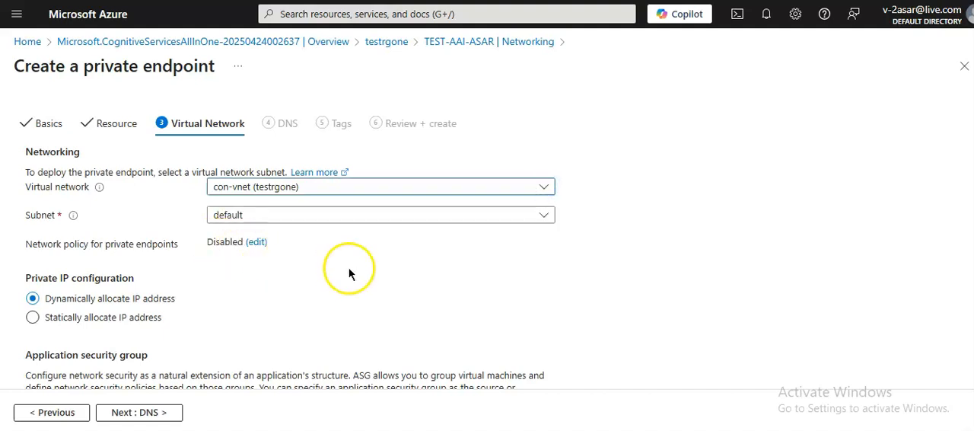
click(441, 219)
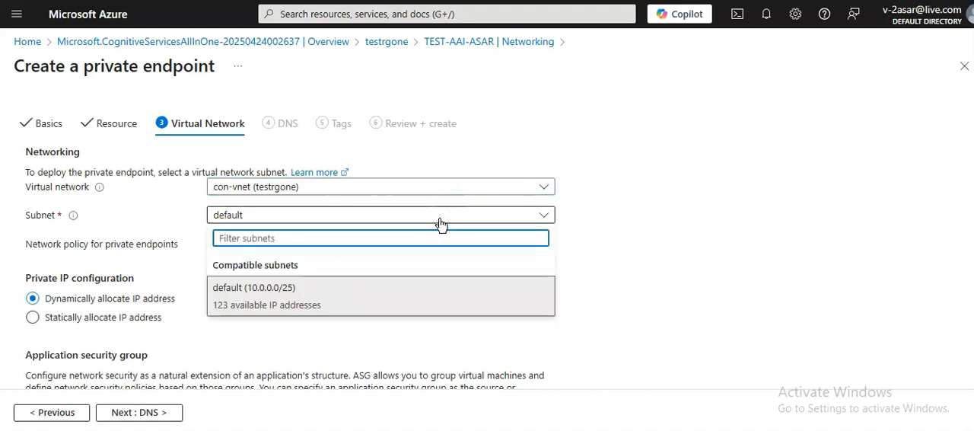
click(688, 246)
scroll(689, 249, down, 1)
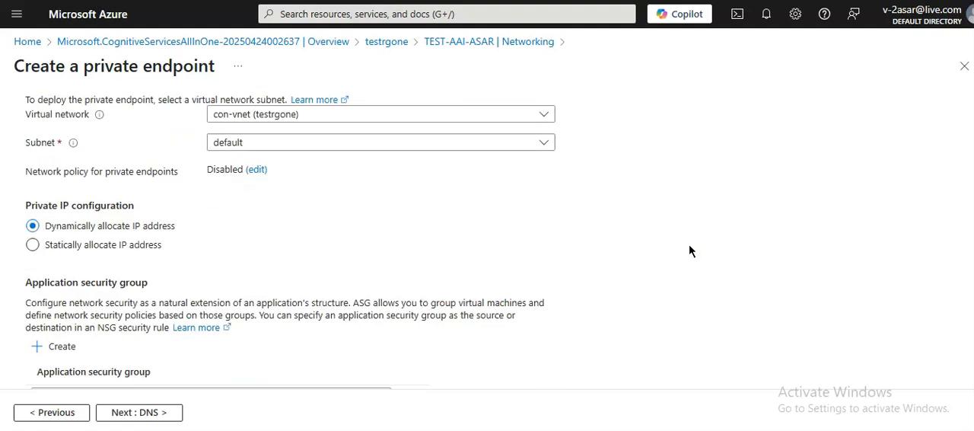
scroll(419, 326, down, 1)
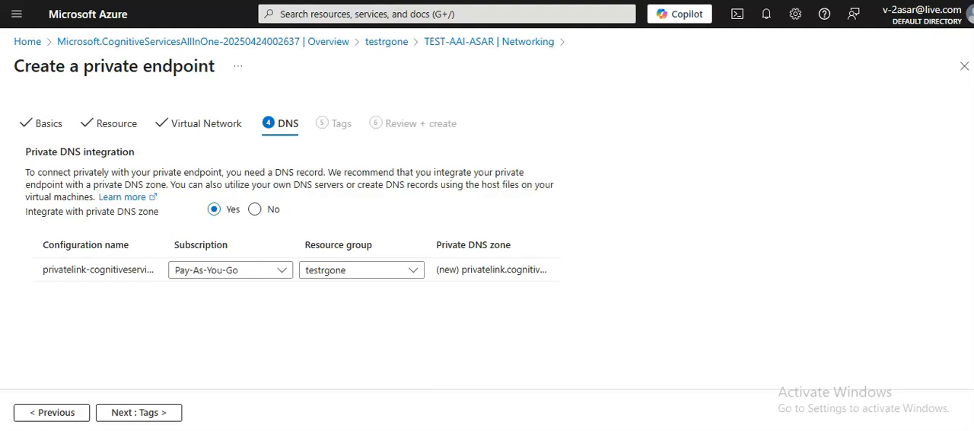
Step: Keep private DNS zone integration on, leave the tags empty, and create the private endpoint after reviewing its configuration
click(146, 411)
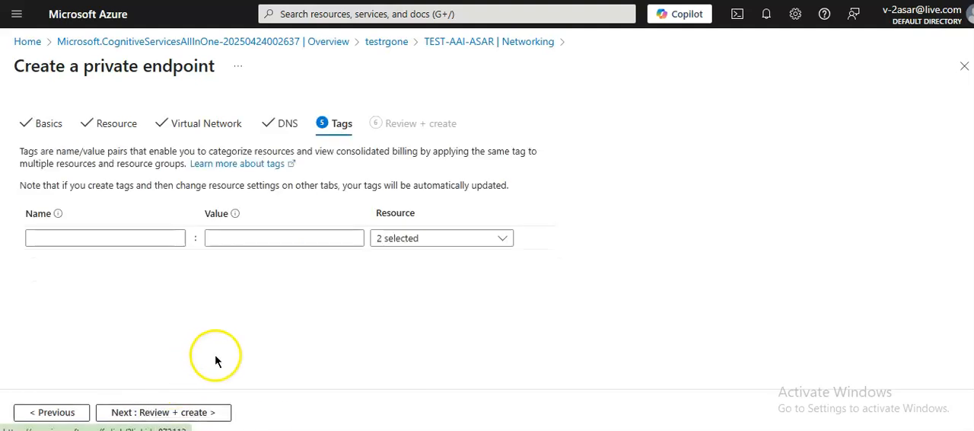
click(192, 411)
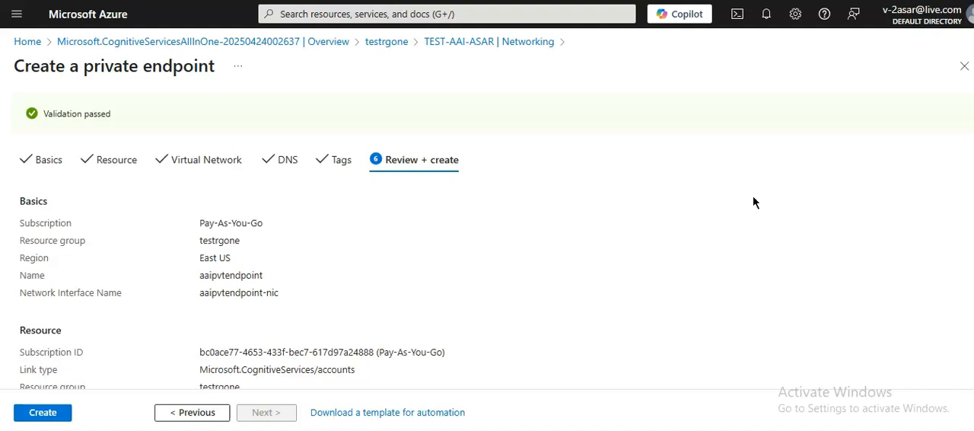
scroll(753, 202, down, 2)
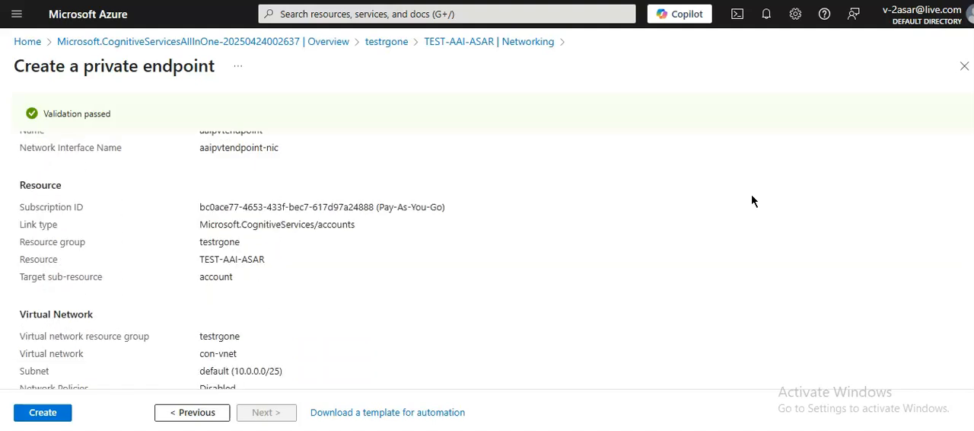
scroll(753, 201, down, 3)
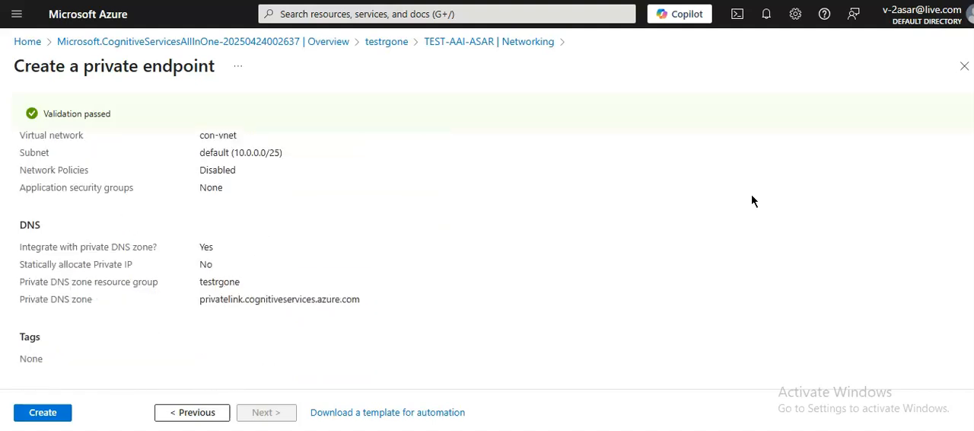
click(34, 410)
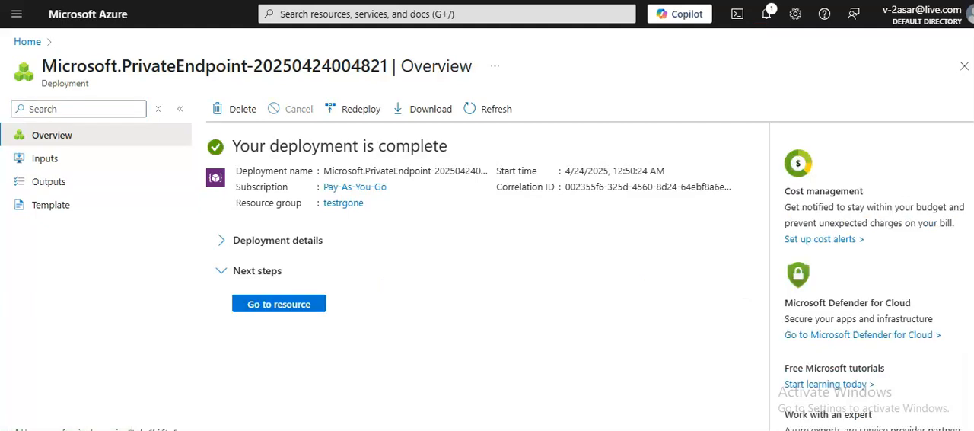
Step: Open the deployed private endpoint, return to the AI services account, and check its private endpoint connections under networking
click(282, 304)
click(38, 44)
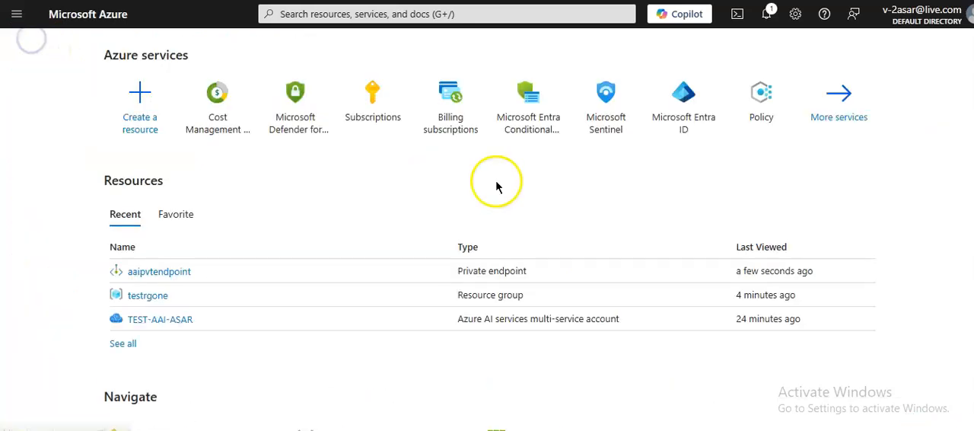
click(151, 316)
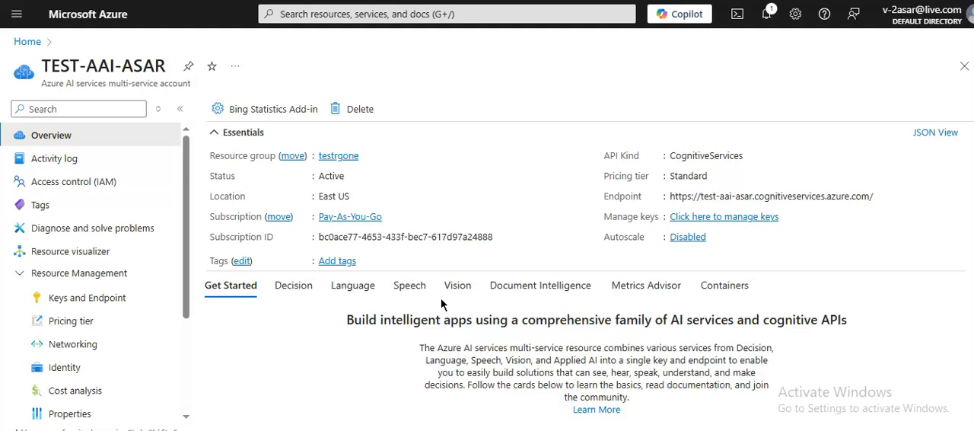
click(76, 344)
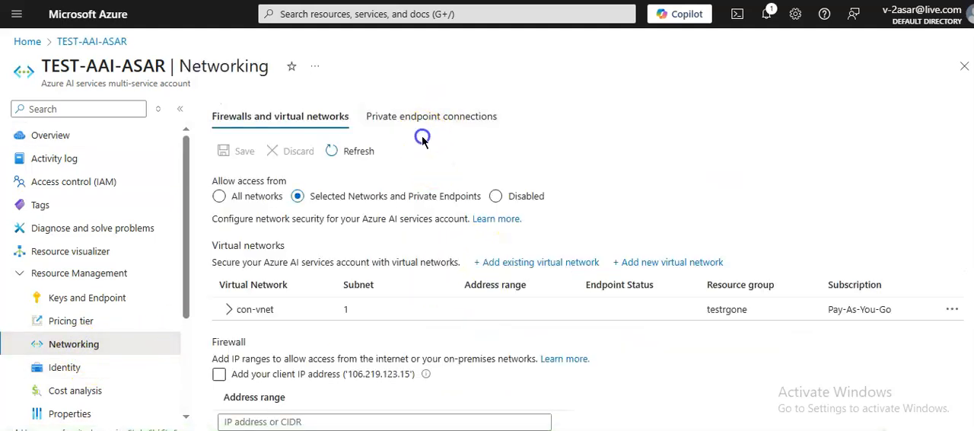
click(415, 116)
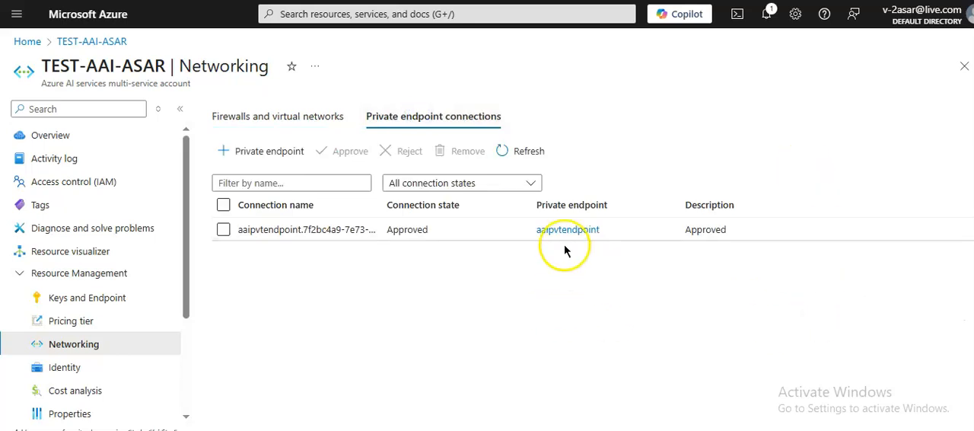
Step: Open the linked private endpoint's DNS configuration and examine its customer-visible FQDN, IP address, and private DNS zone records
click(569, 230)
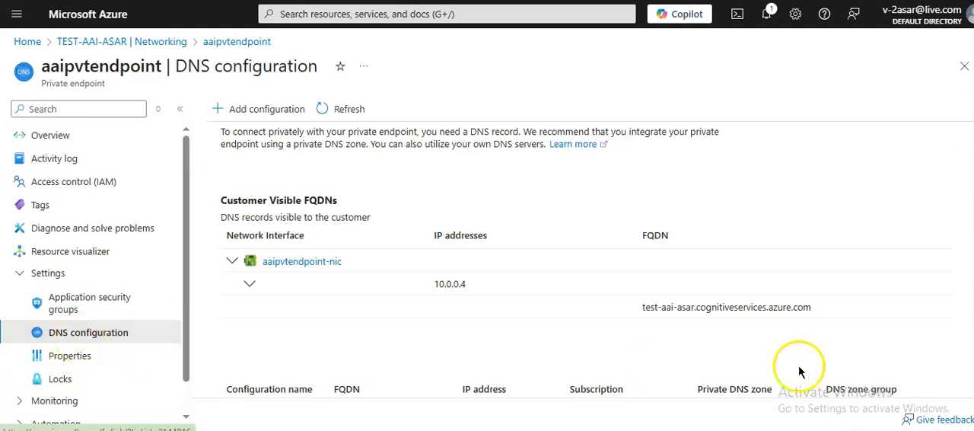
drag(642, 307, 830, 305)
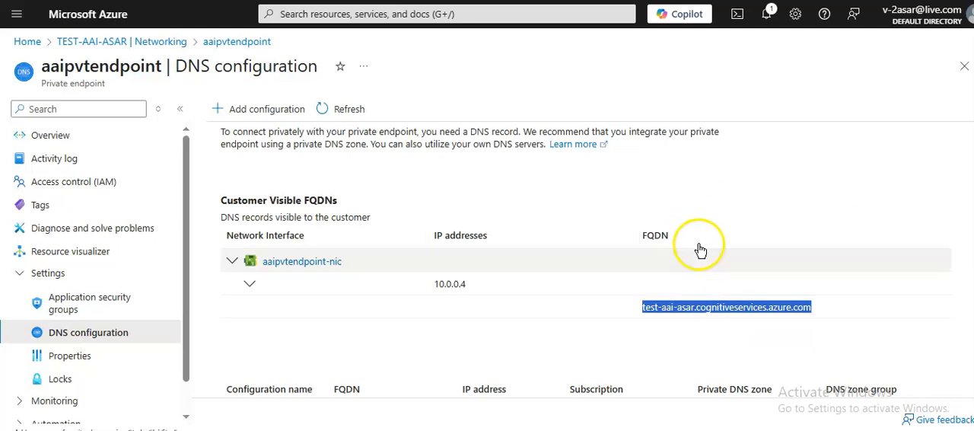
scroll(674, 256, down, 2)
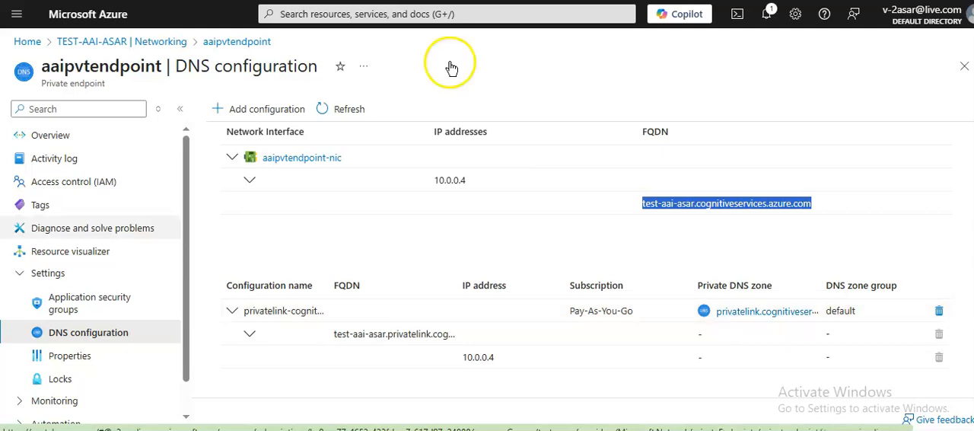
Step: Return to the AI services account's networking page and review its firewall and virtual network access settings
click(121, 46)
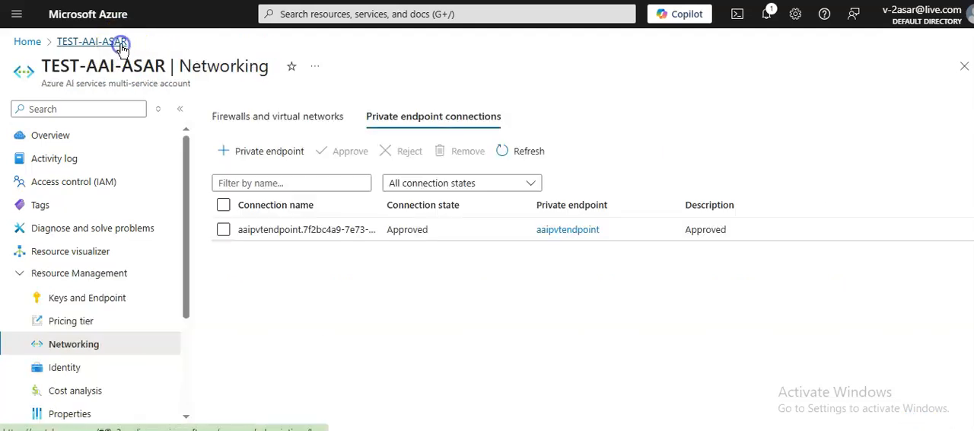
click(287, 121)
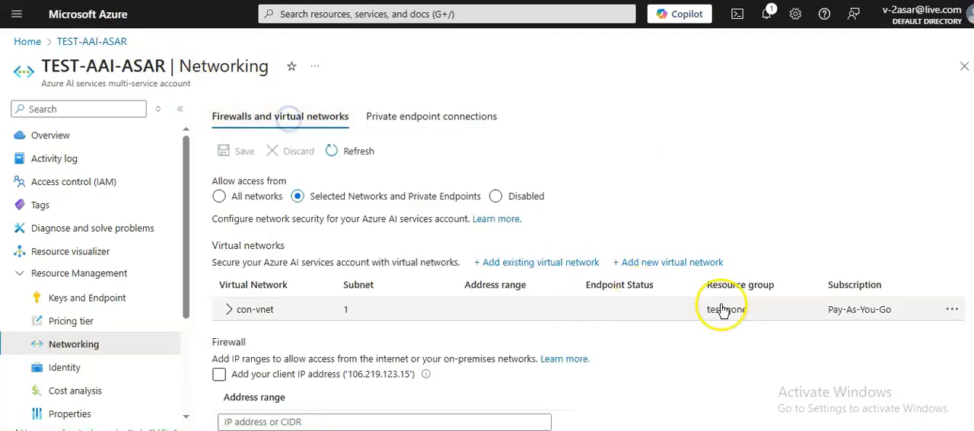
scroll(723, 297, down, 1)
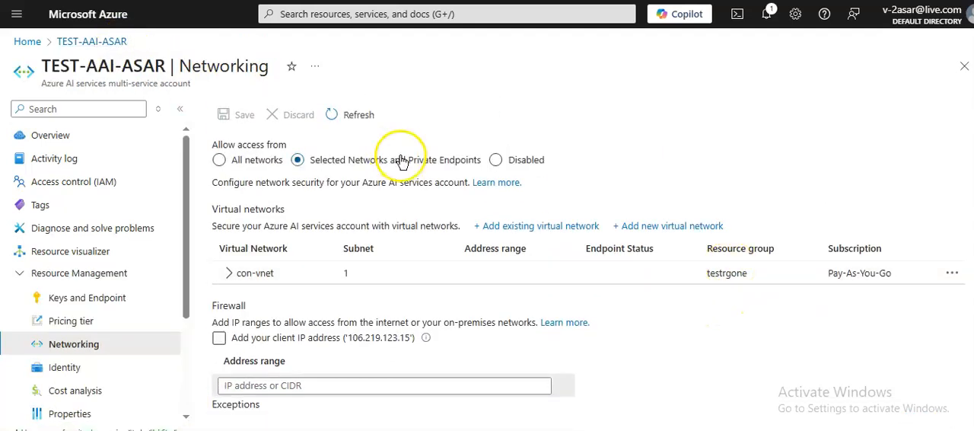
scroll(582, 348, up, 1)
scroll(582, 348, down, 1)
scroll(582, 348, up, 1)
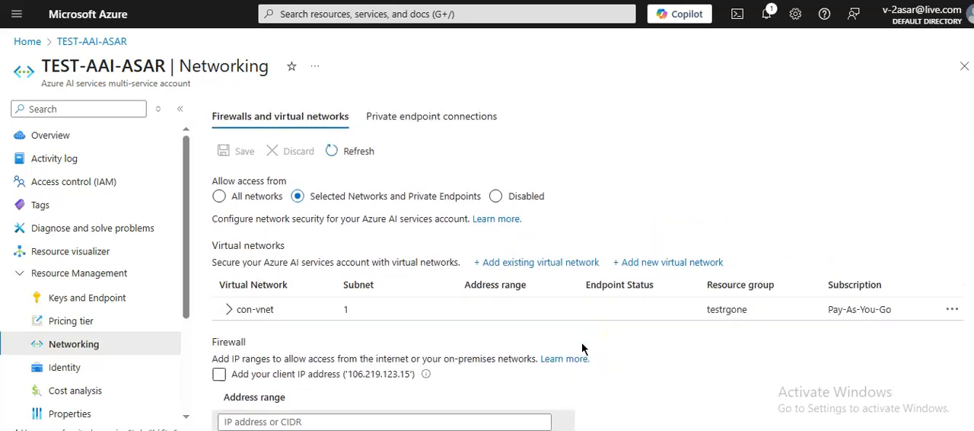